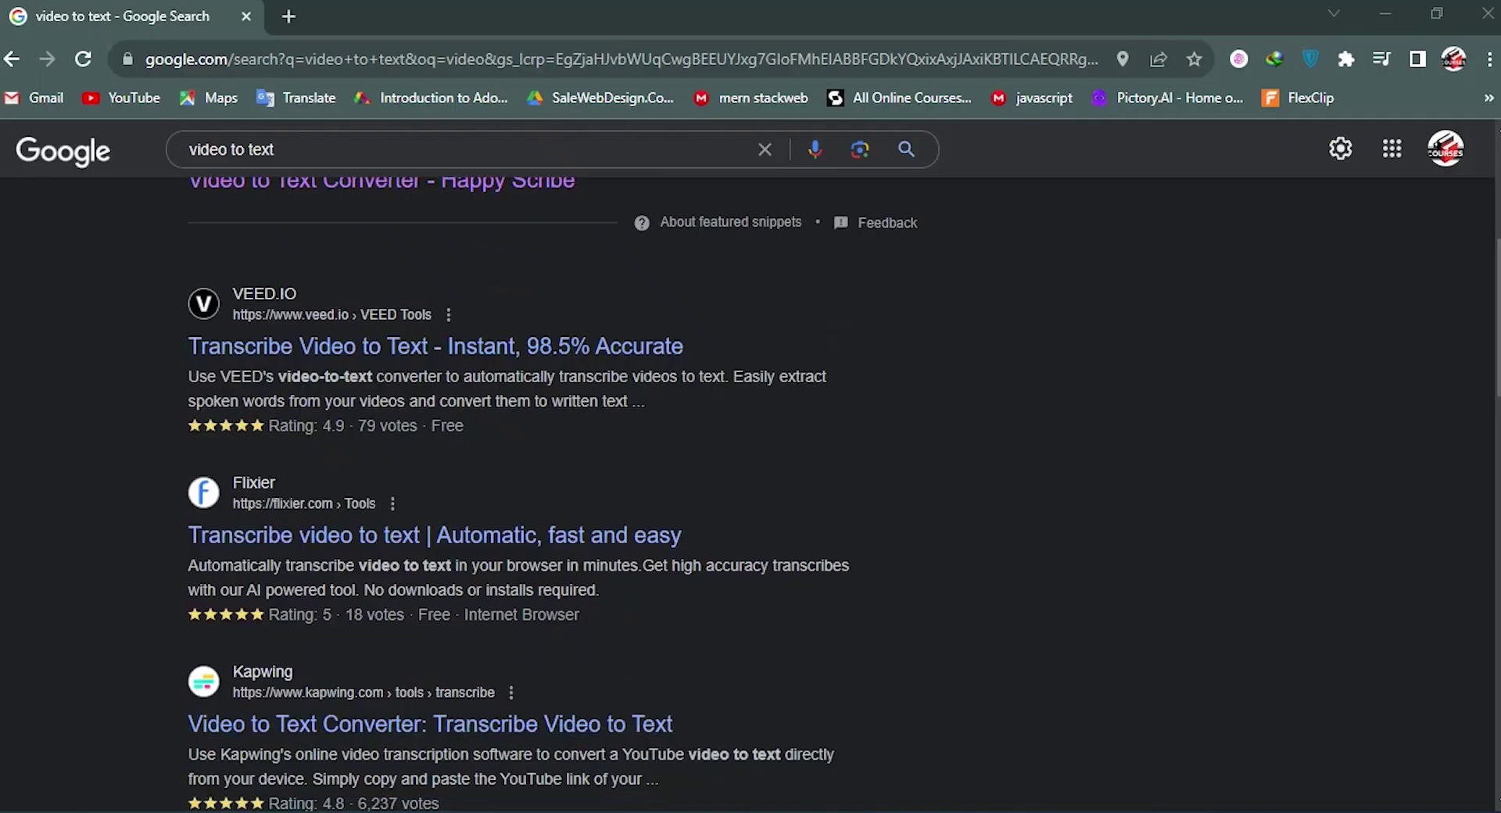
# - Look through the Google search results for online video to text converters
pyautogui.scroll(-3, 516, 501)
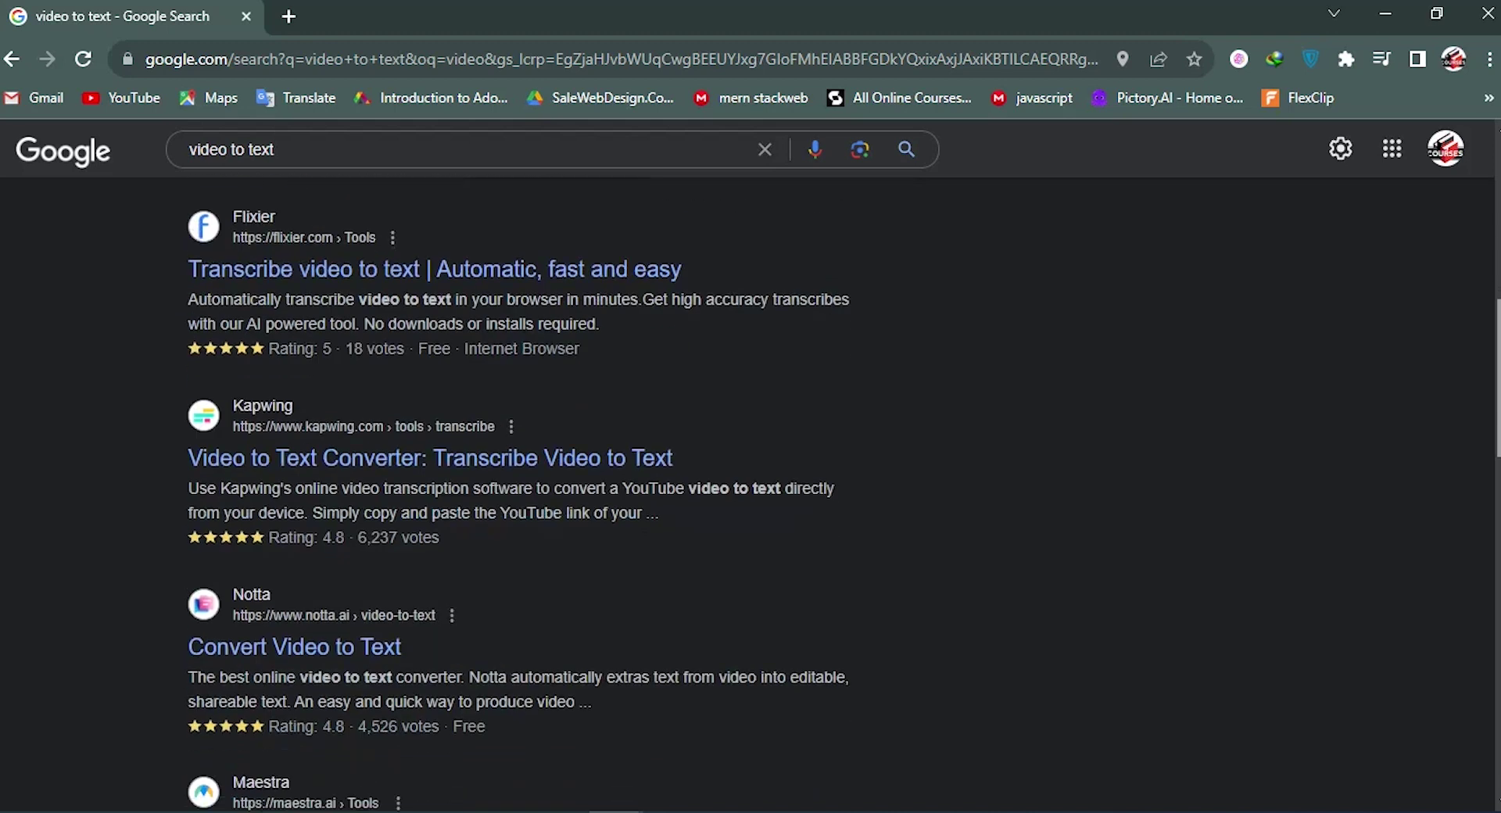
pyautogui.scroll(-4, 516, 501)
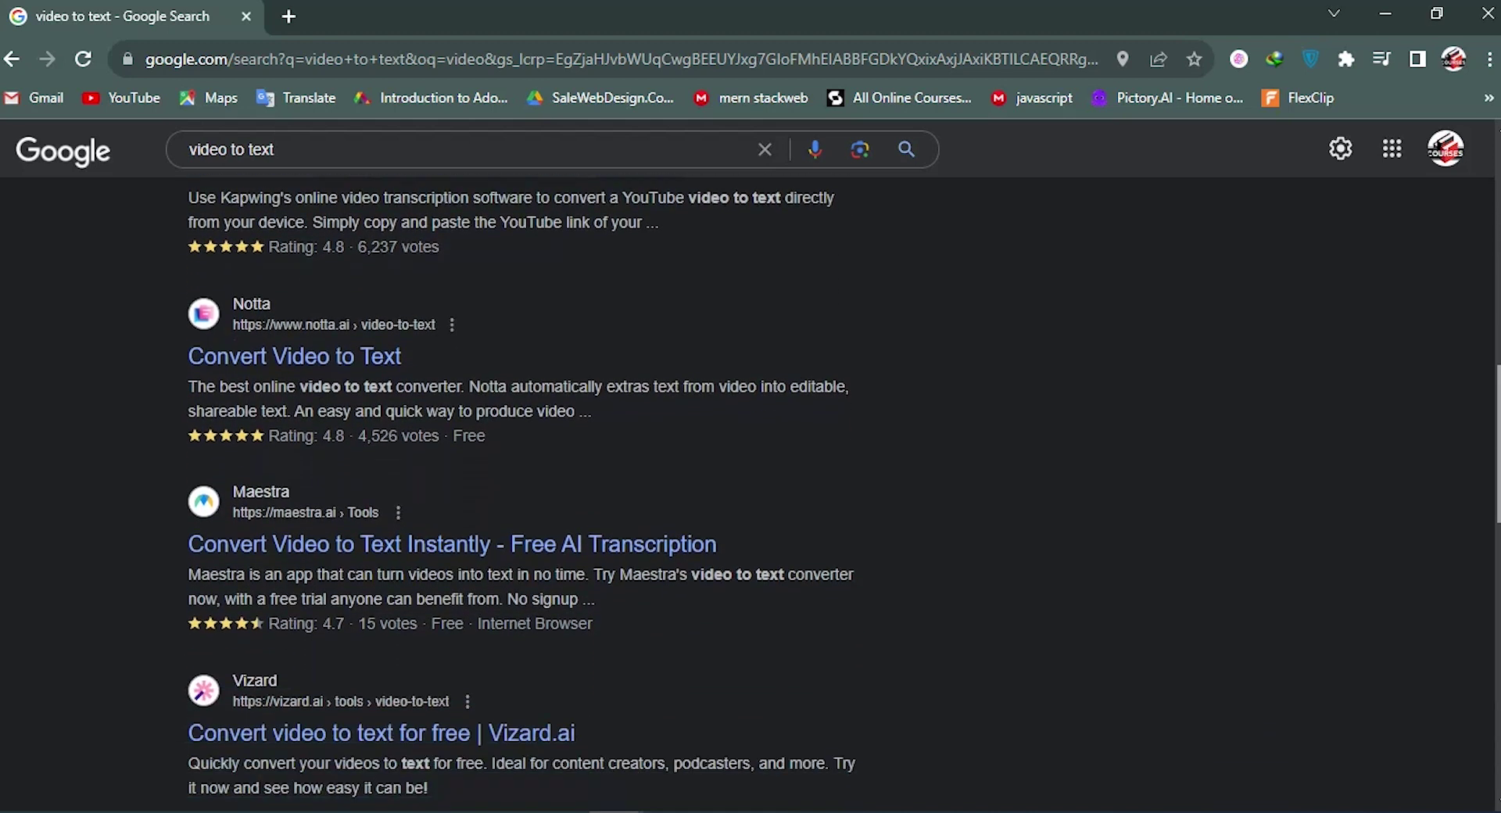
pyautogui.scroll(-5, 516, 500)
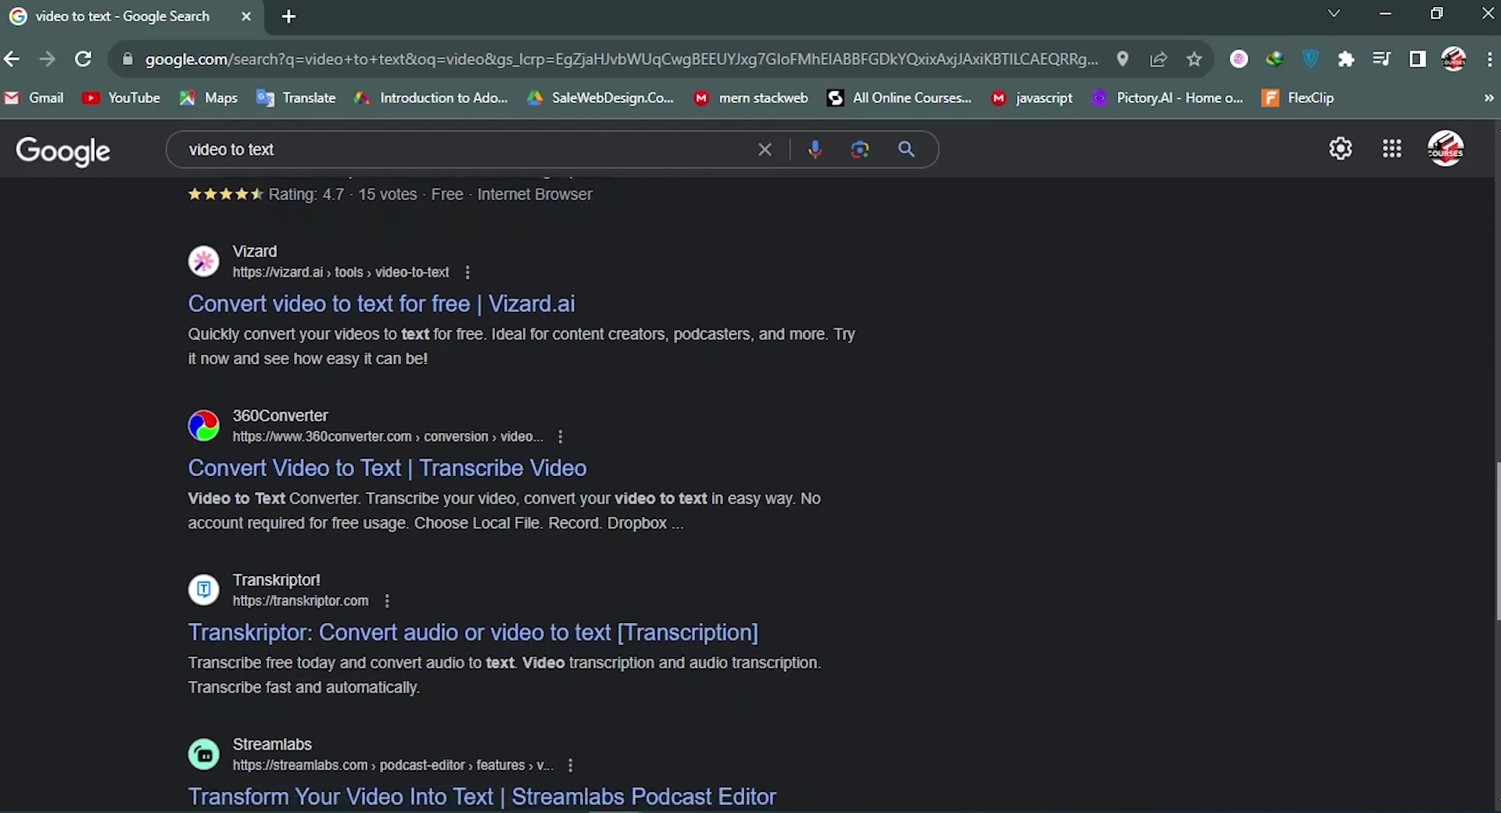
pyautogui.scroll(-5, 516, 500)
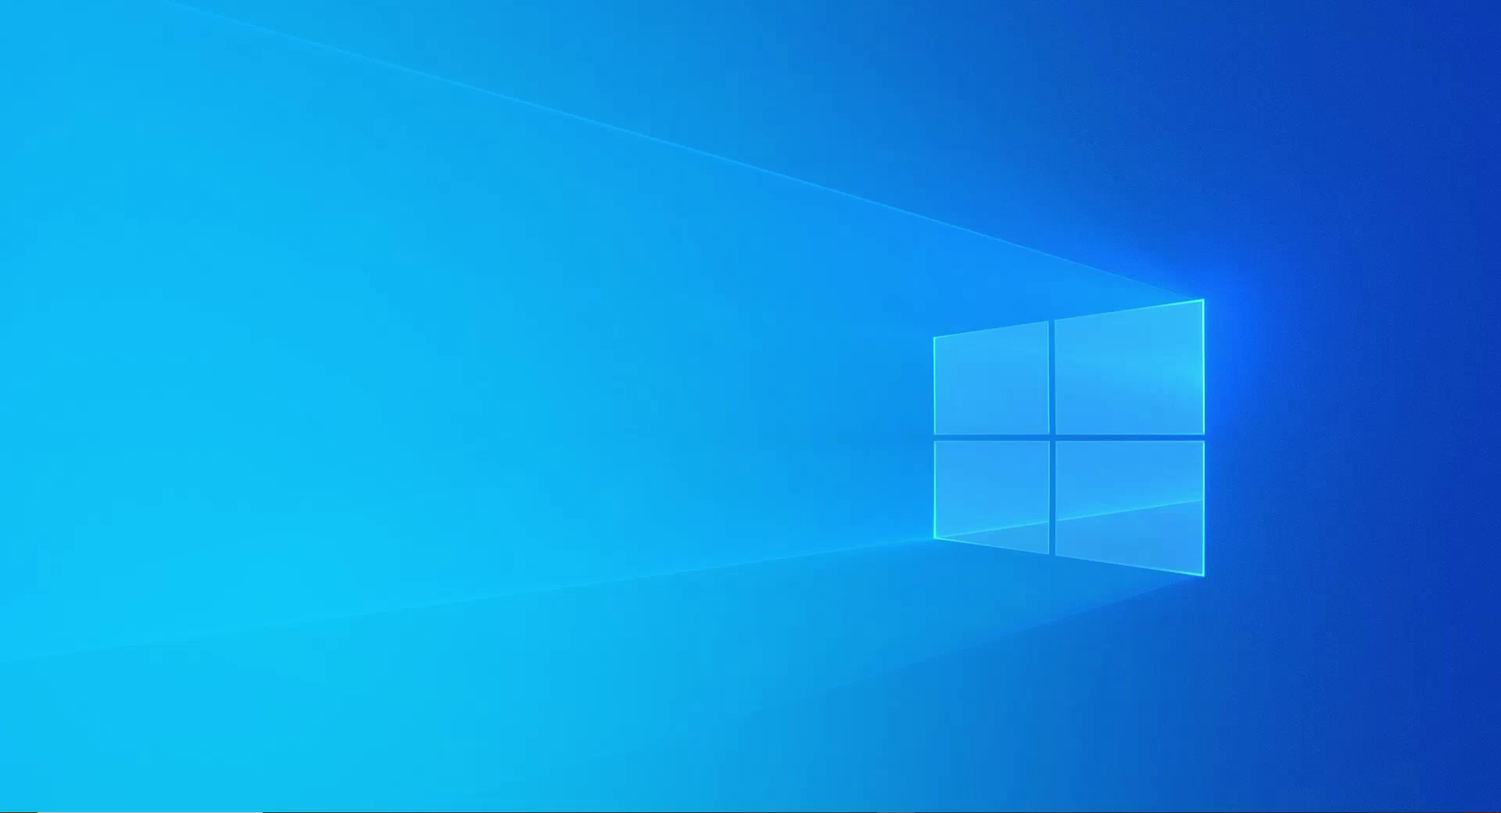
# - Switch to Adobe Premiere Pro and examine the audio and video clips available in the background music project
pyautogui.hotkey('alt', 'Tab')
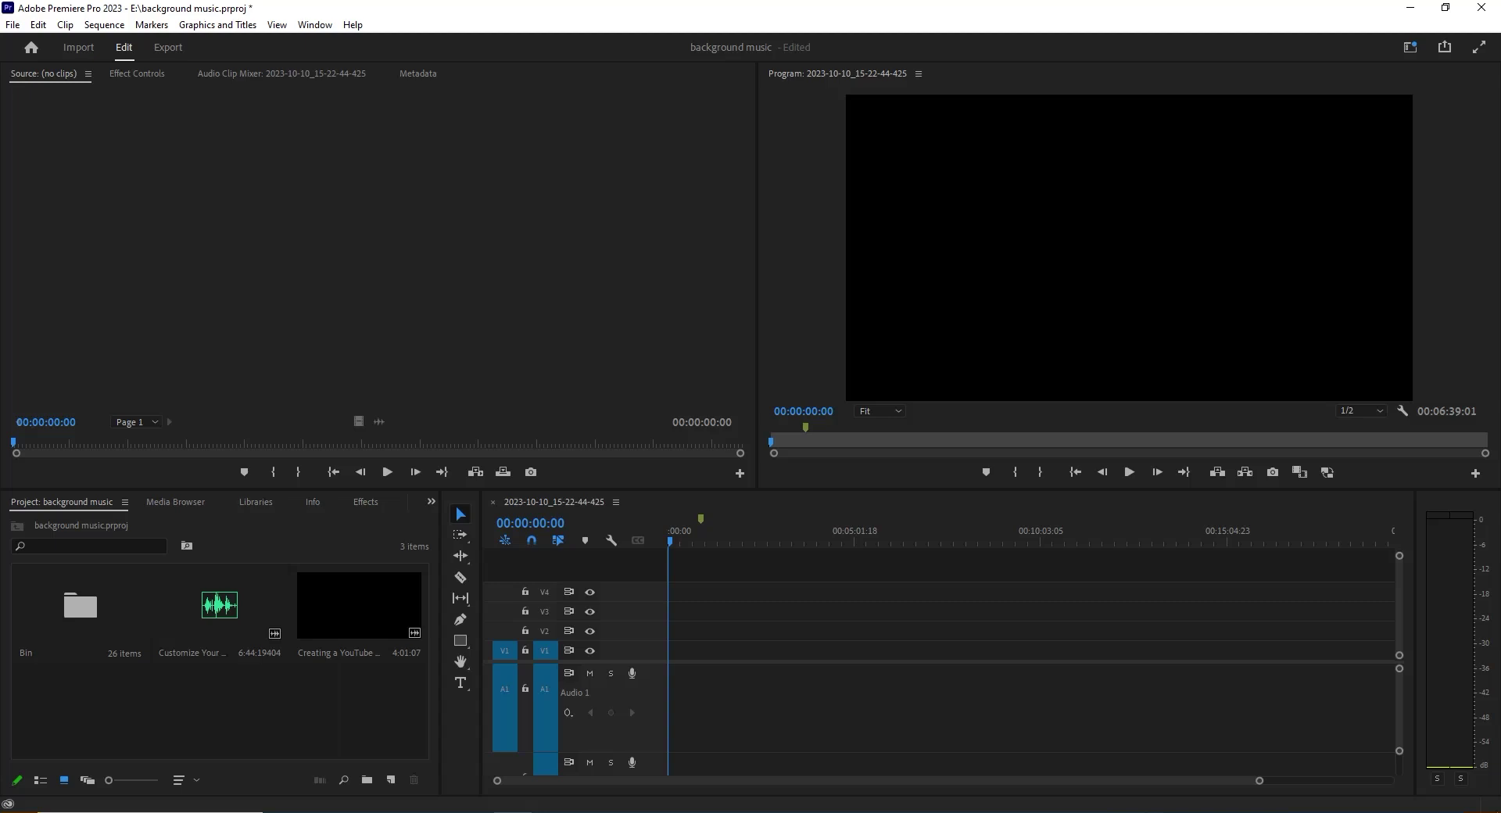
pyautogui.hotkey('shift', '1')
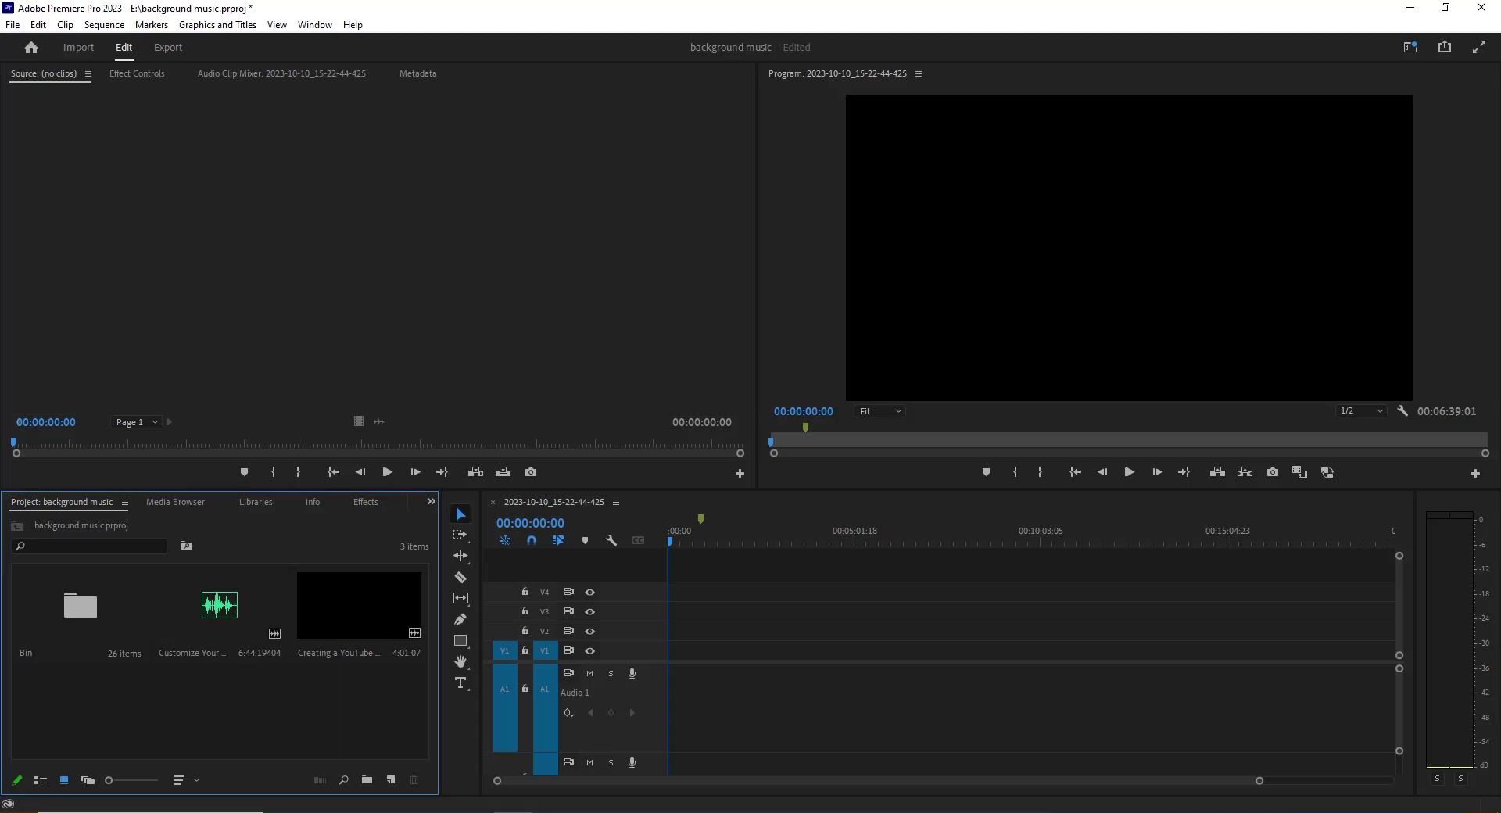
pyautogui.click(218, 606)
pyautogui.click(359, 606)
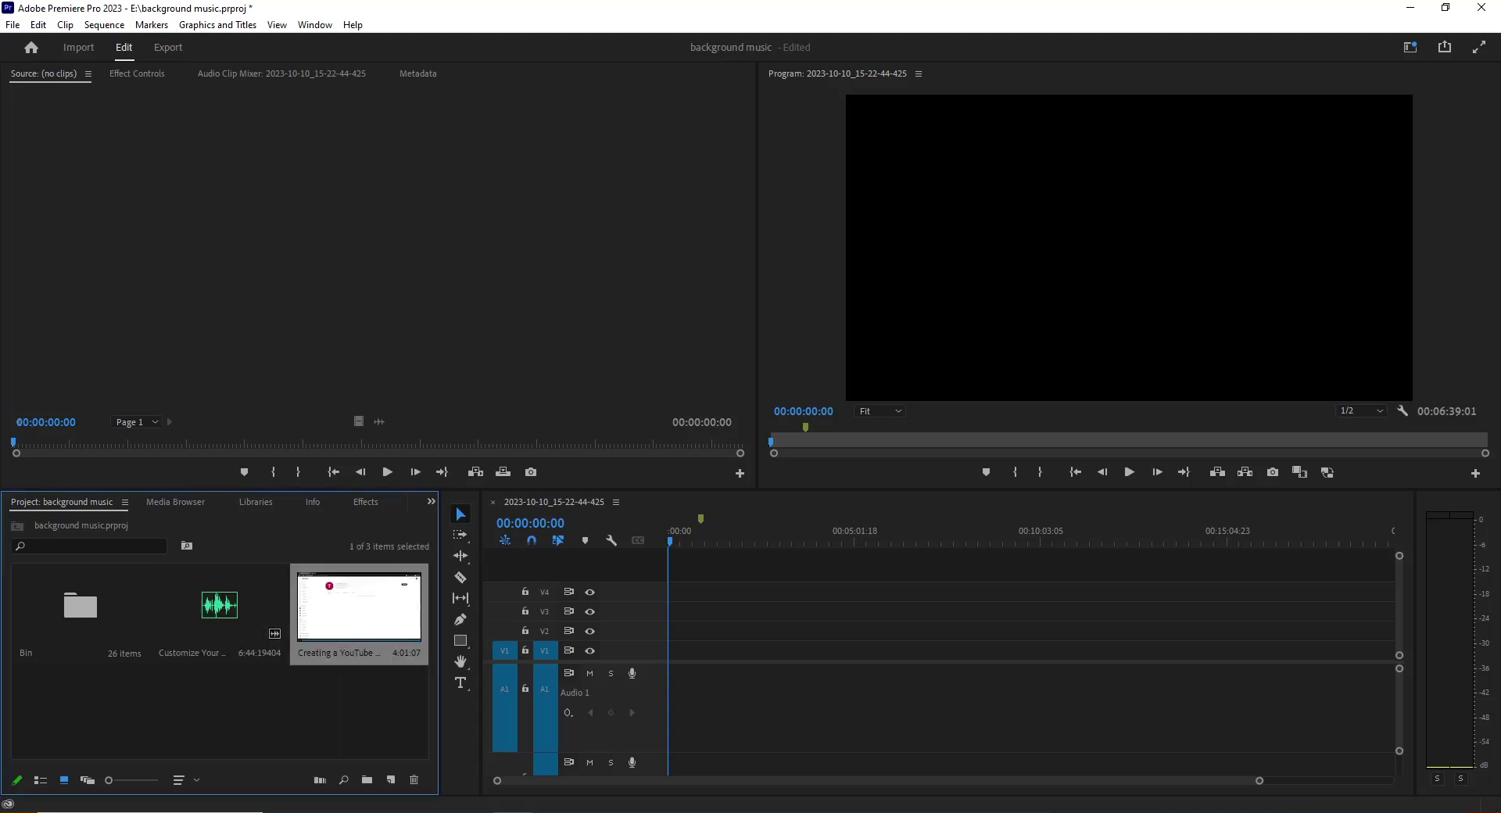
pyautogui.click(218, 606)
pyautogui.hotkey('ctrl', 'shift', 'a')
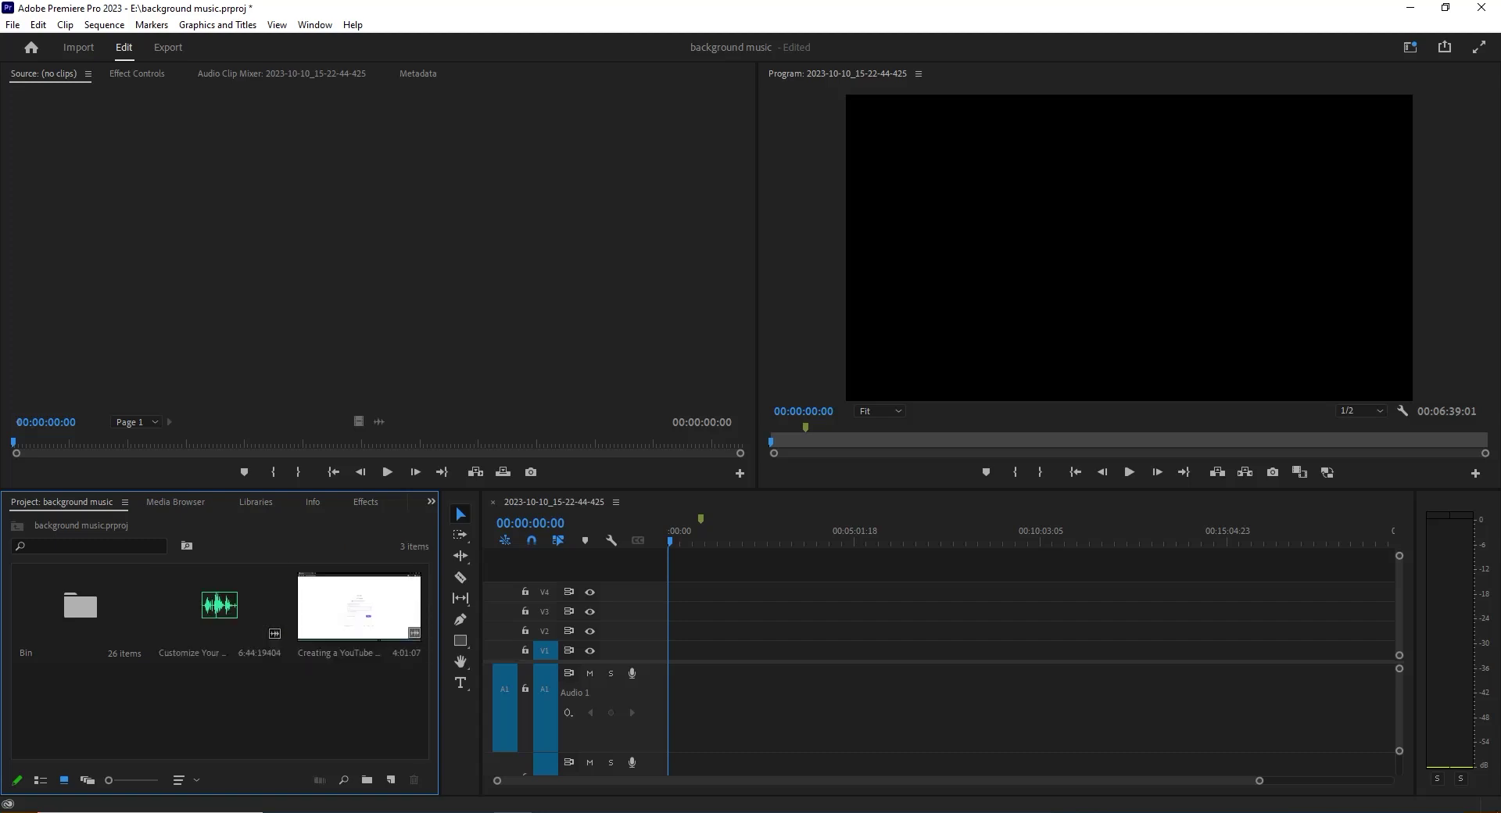
pyautogui.click(219, 606)
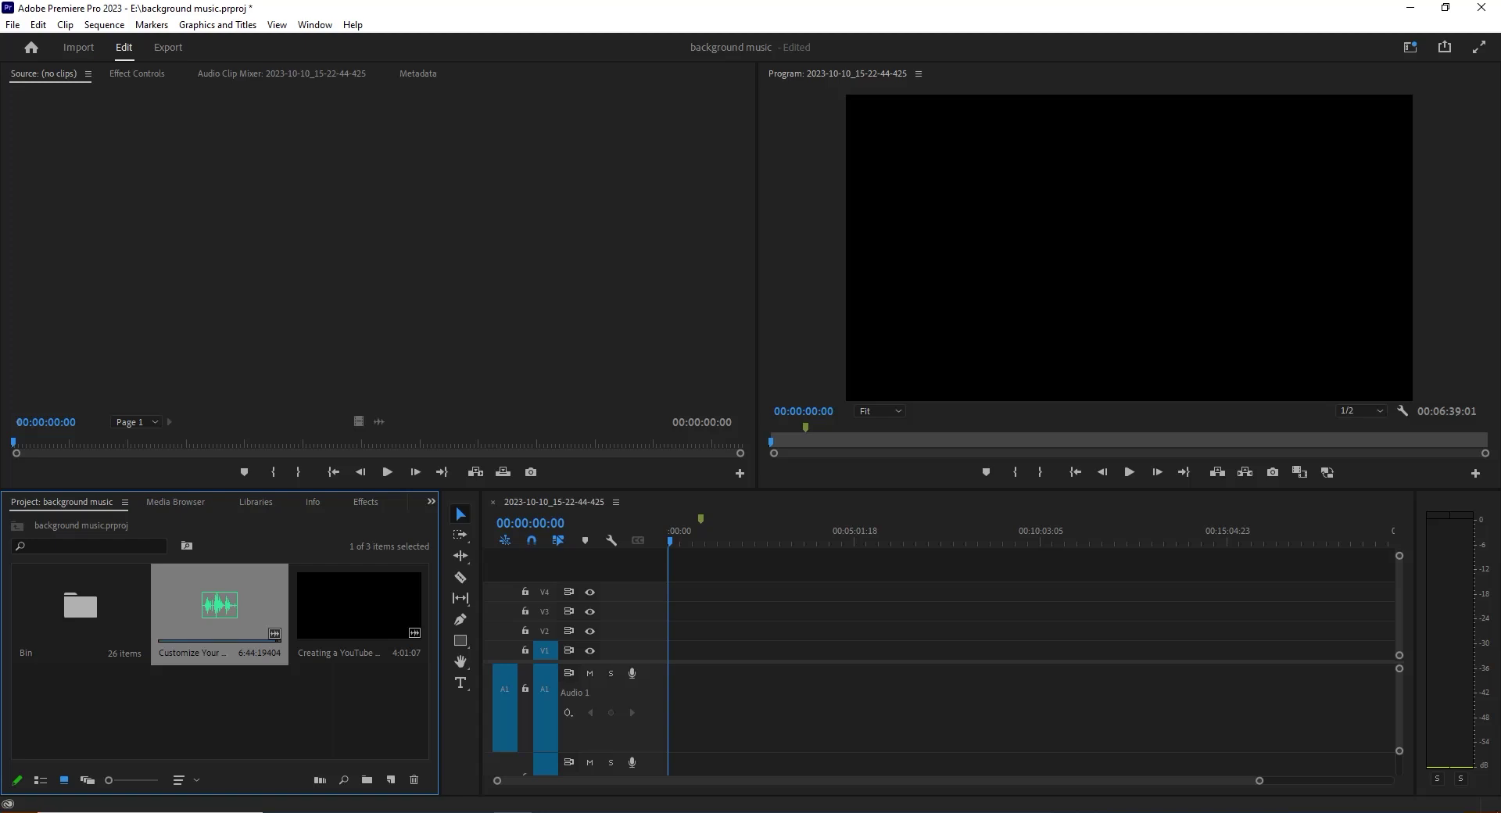
pyautogui.hotkey('ctrl', 'shift', 'a')
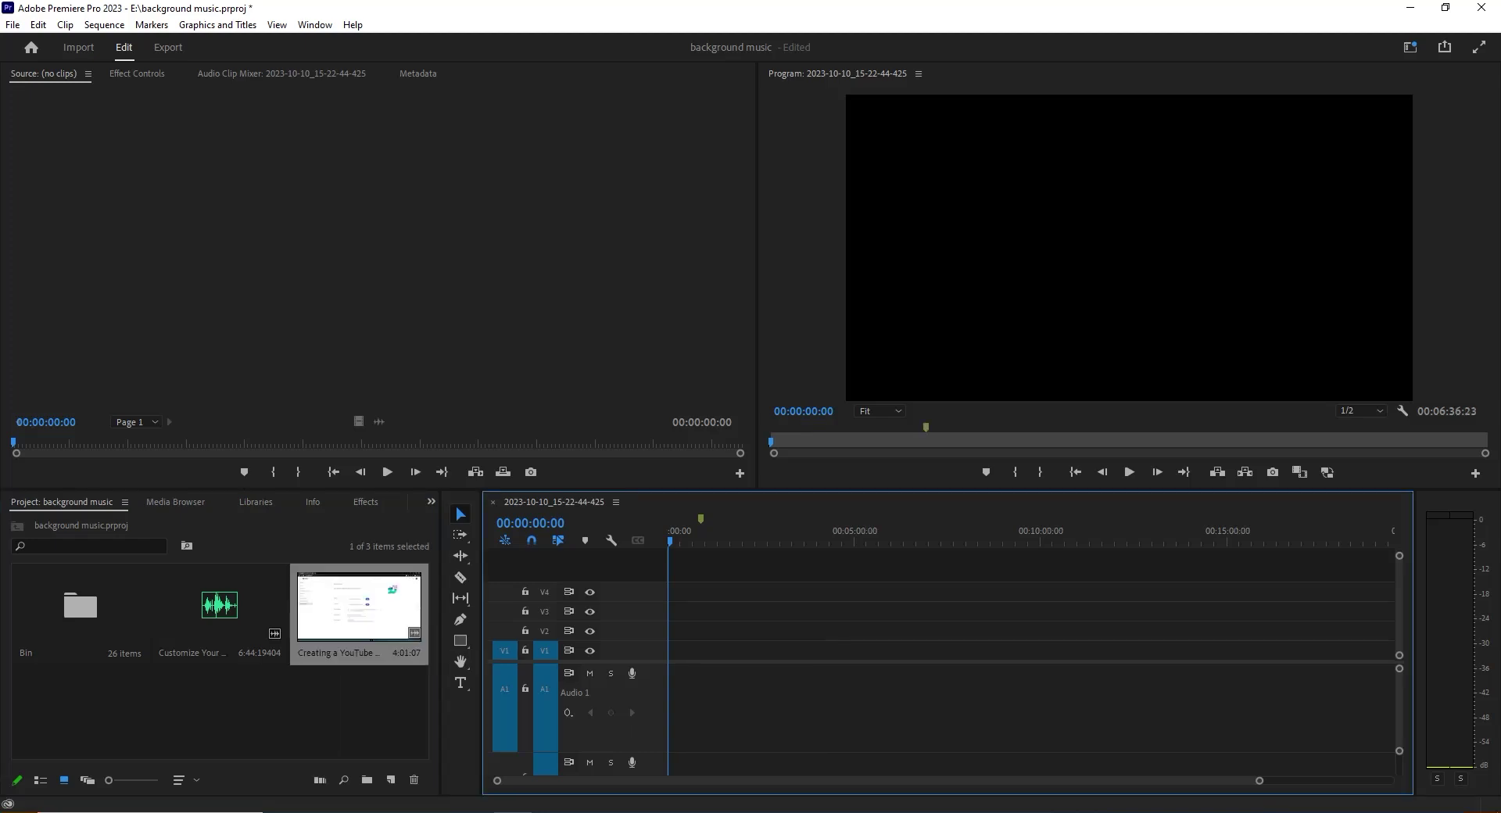
# - Place the YouTube channel video at the start of the sequence and the Customize audio clip on Audio 1 at about 00:05:00:00
pyautogui.moveTo(360, 606); pyautogui.dragTo(743, 650)
pyautogui.moveTo(219, 606); pyautogui.dragTo(991, 707)
pyautogui.moveTo(868, 707); pyautogui.dragTo(868, 708)
pyautogui.moveTo(674, 535); pyautogui.dragTo(931, 539)
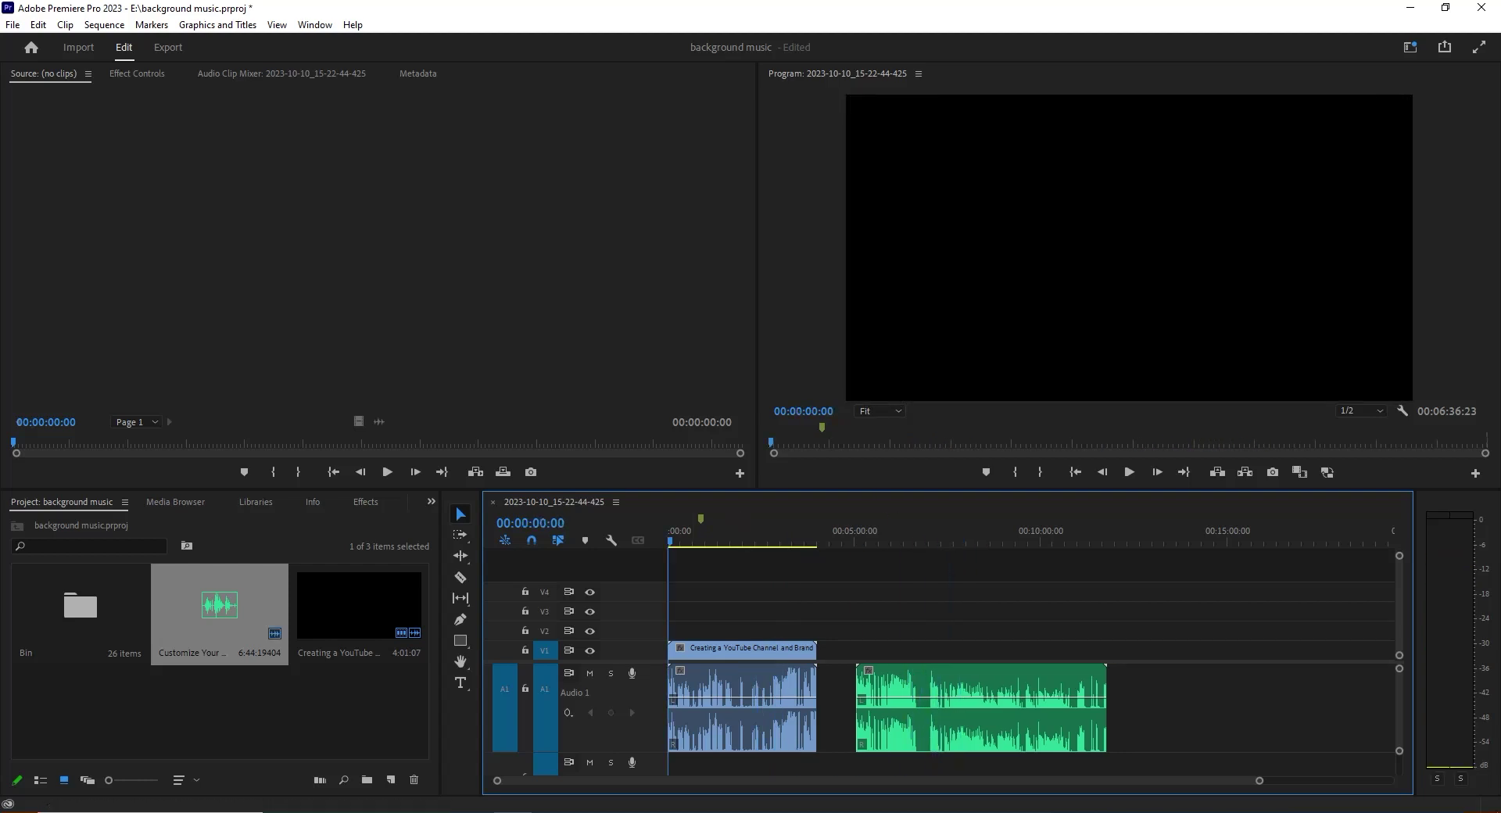
# - Show the text tools and transcribe the sequence in English from the Mix audio, with recognition of different speakers turned off
pyautogui.click(315, 24)
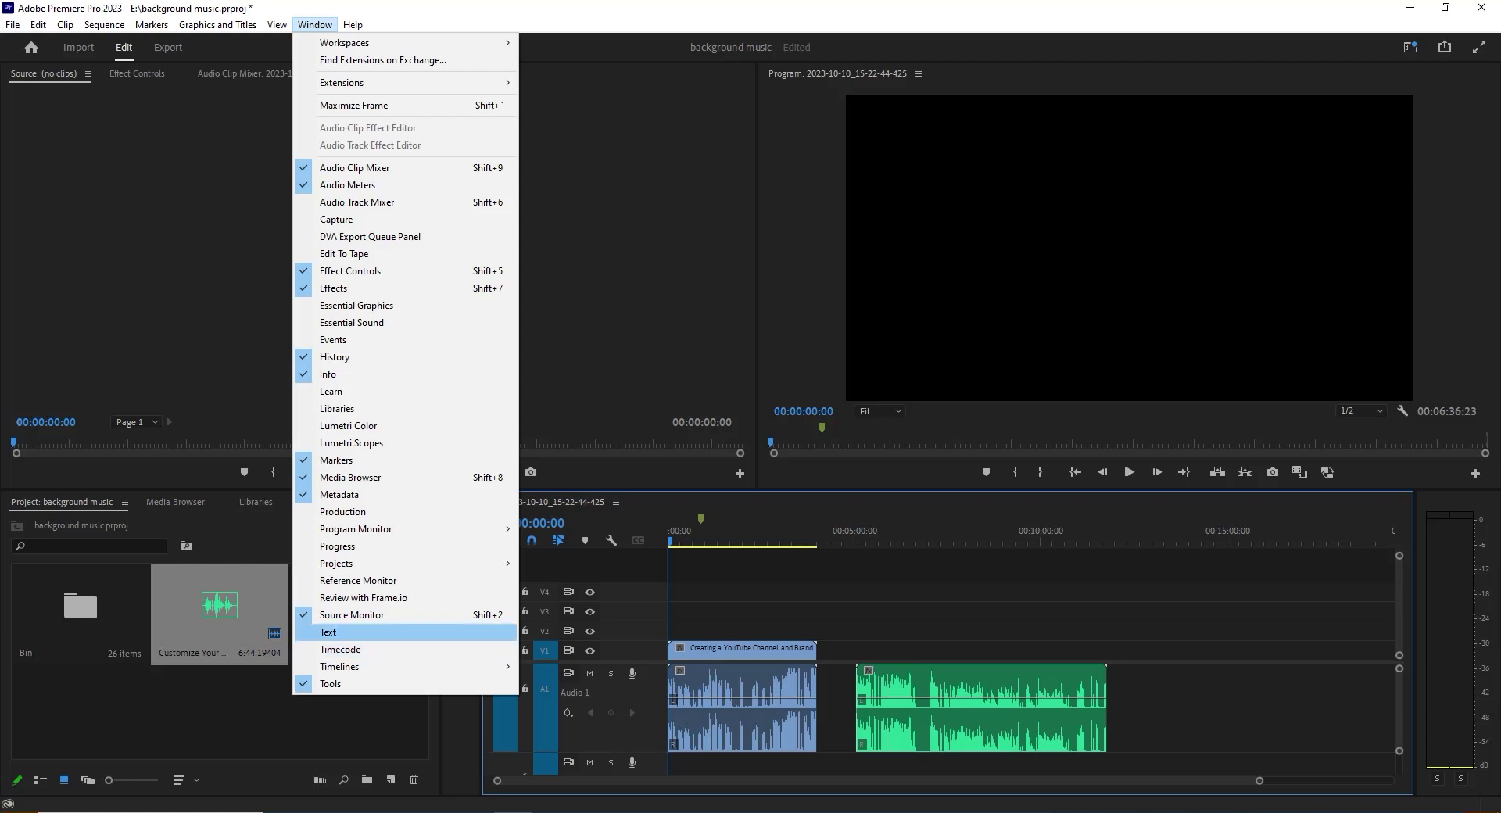
pyautogui.click(329, 632)
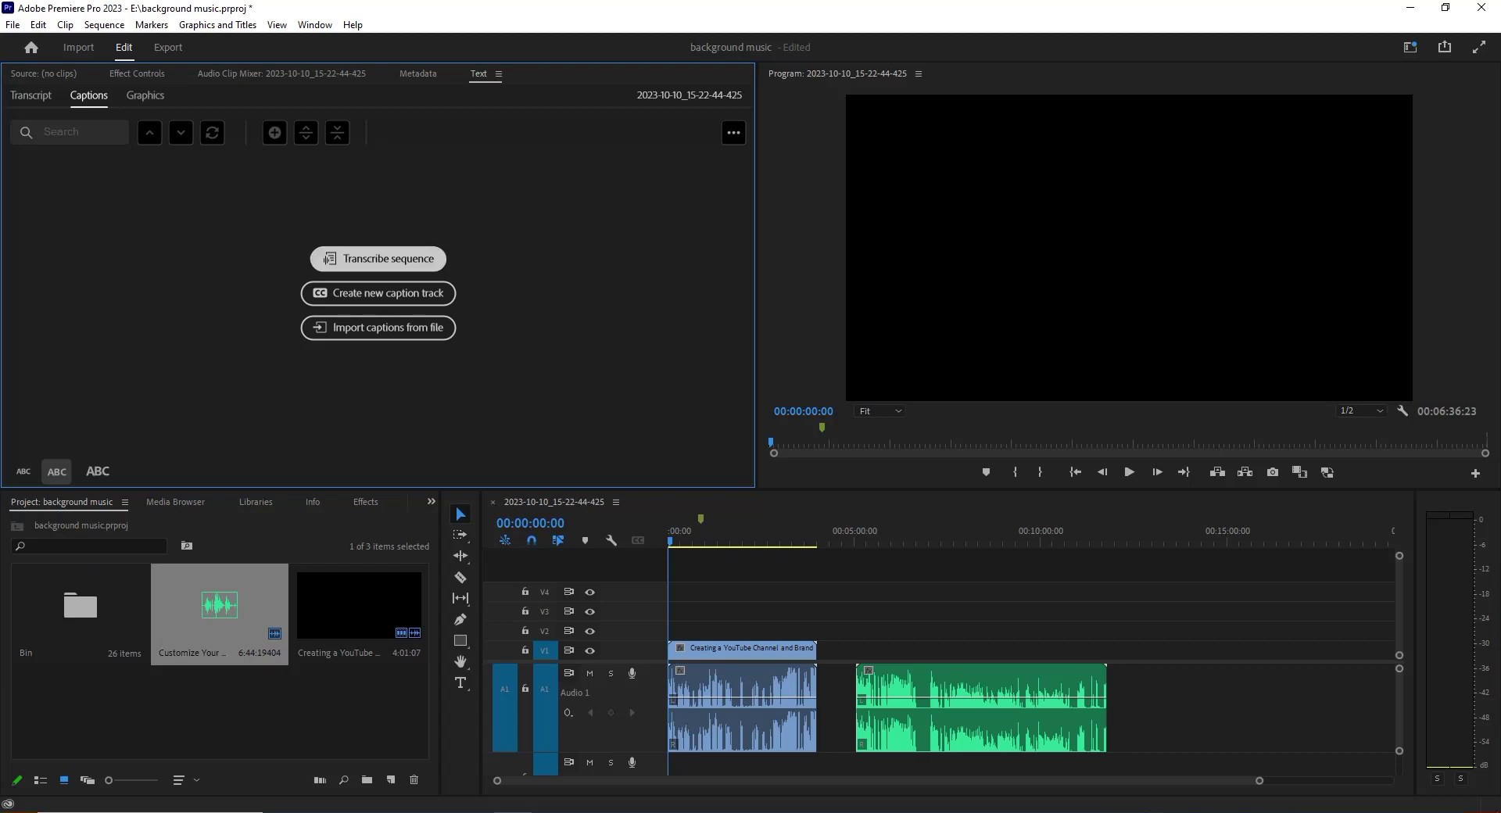
pyautogui.click(377, 259)
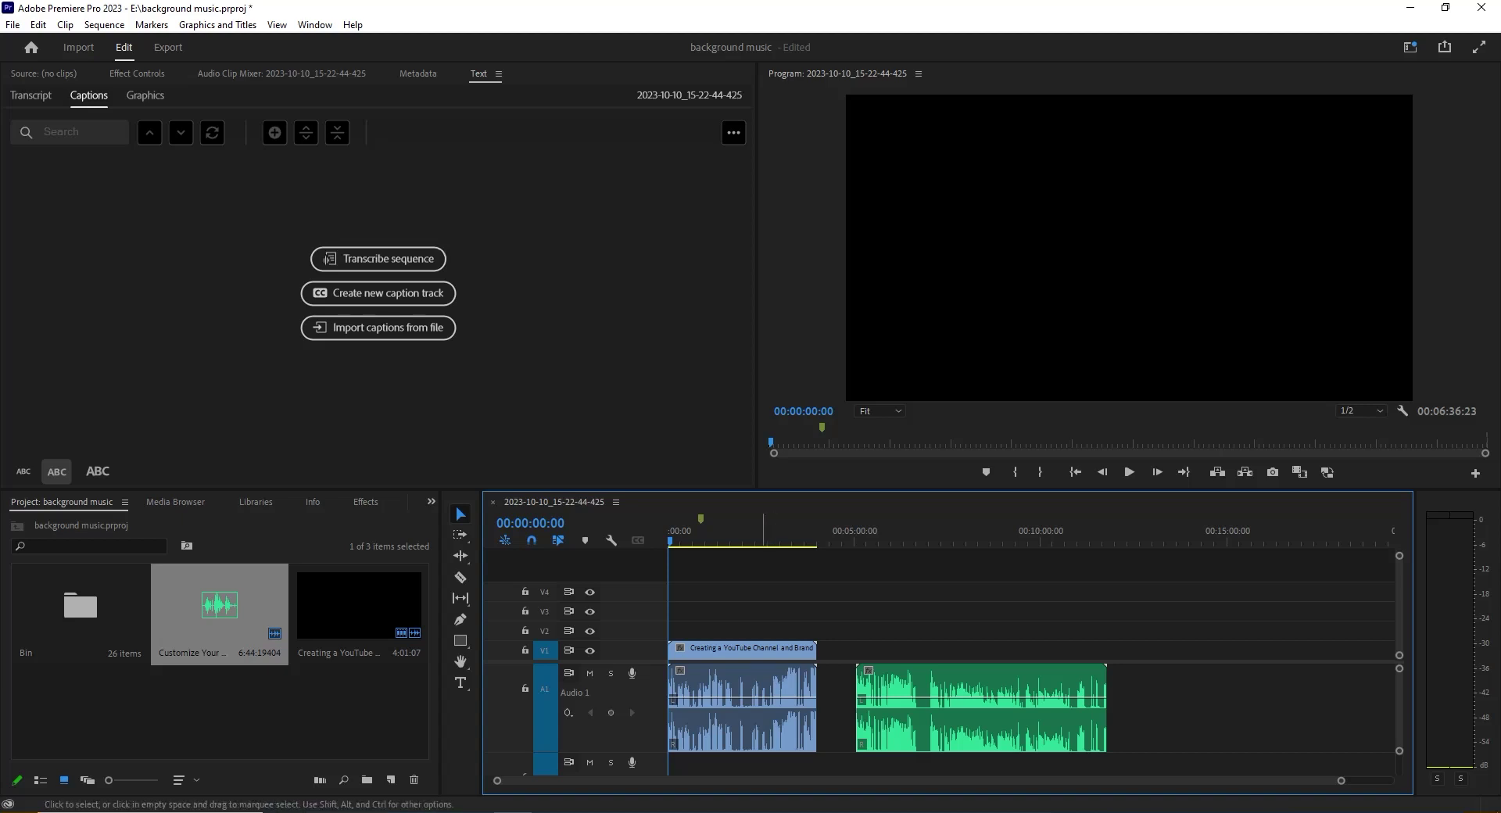
pyautogui.click(754, 696)
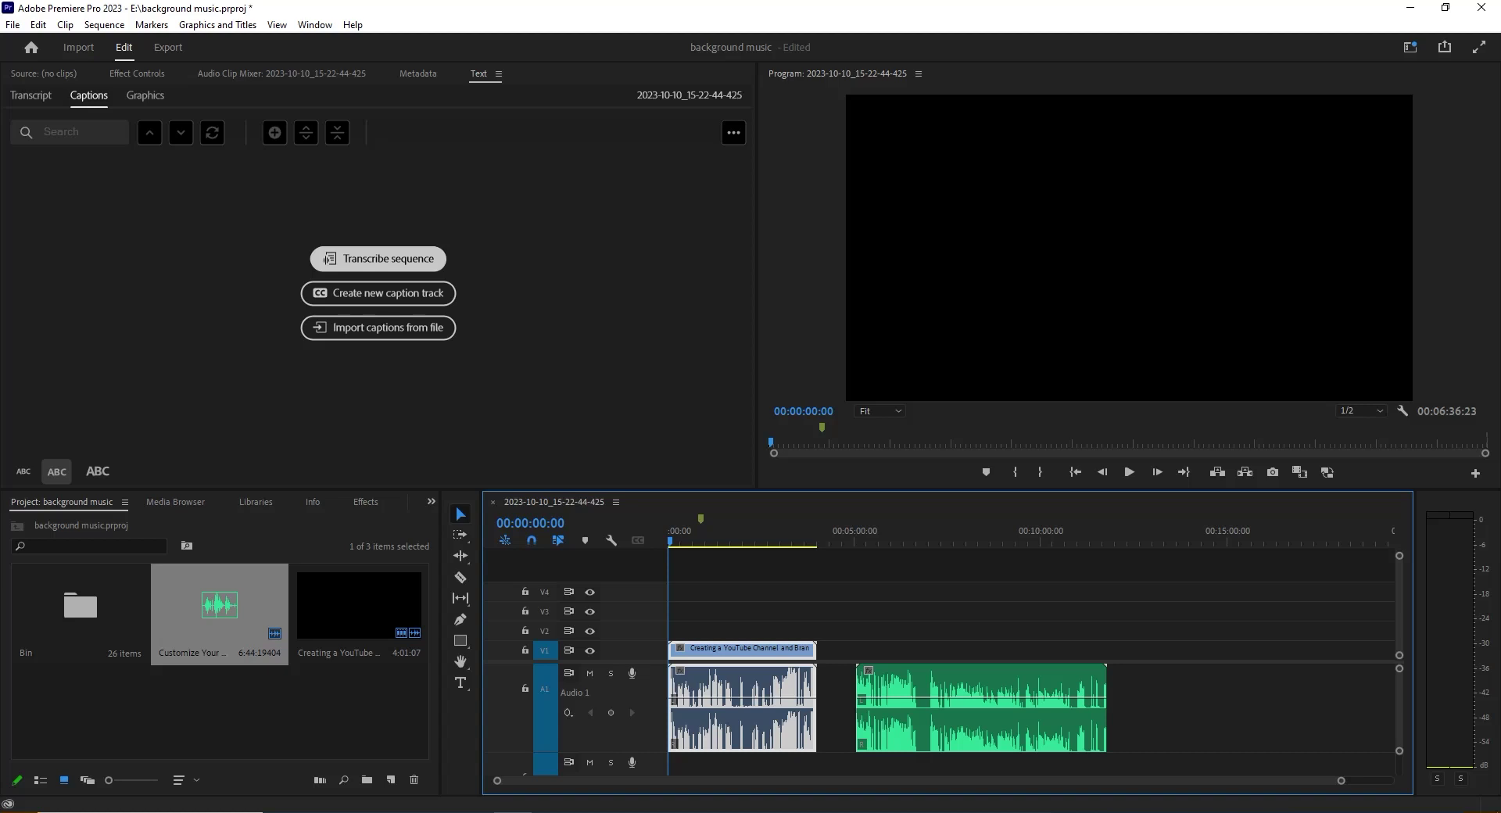
pyautogui.click(378, 259)
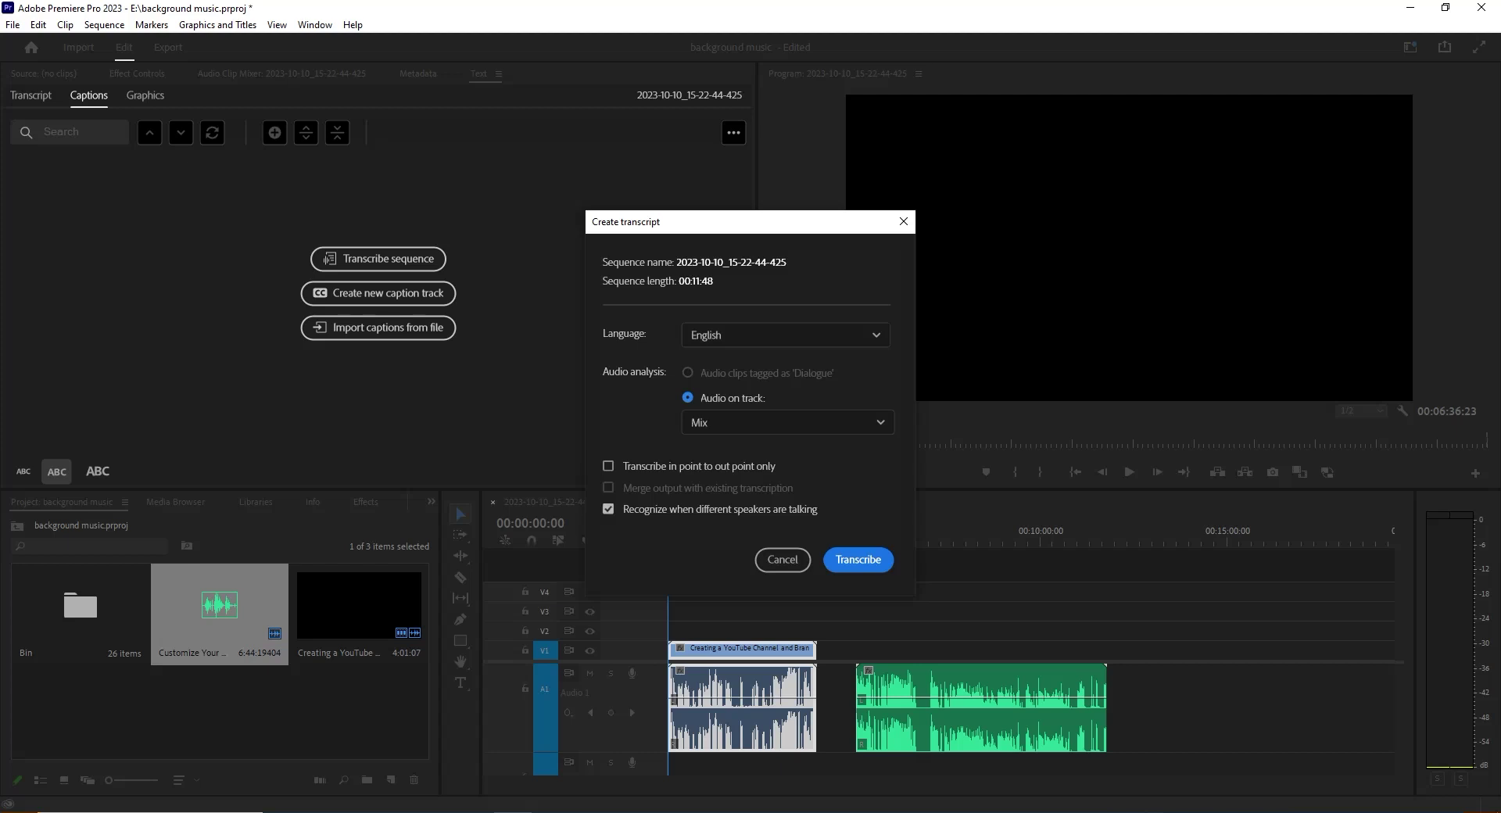
pyautogui.click(608, 509)
pyautogui.click(867, 560)
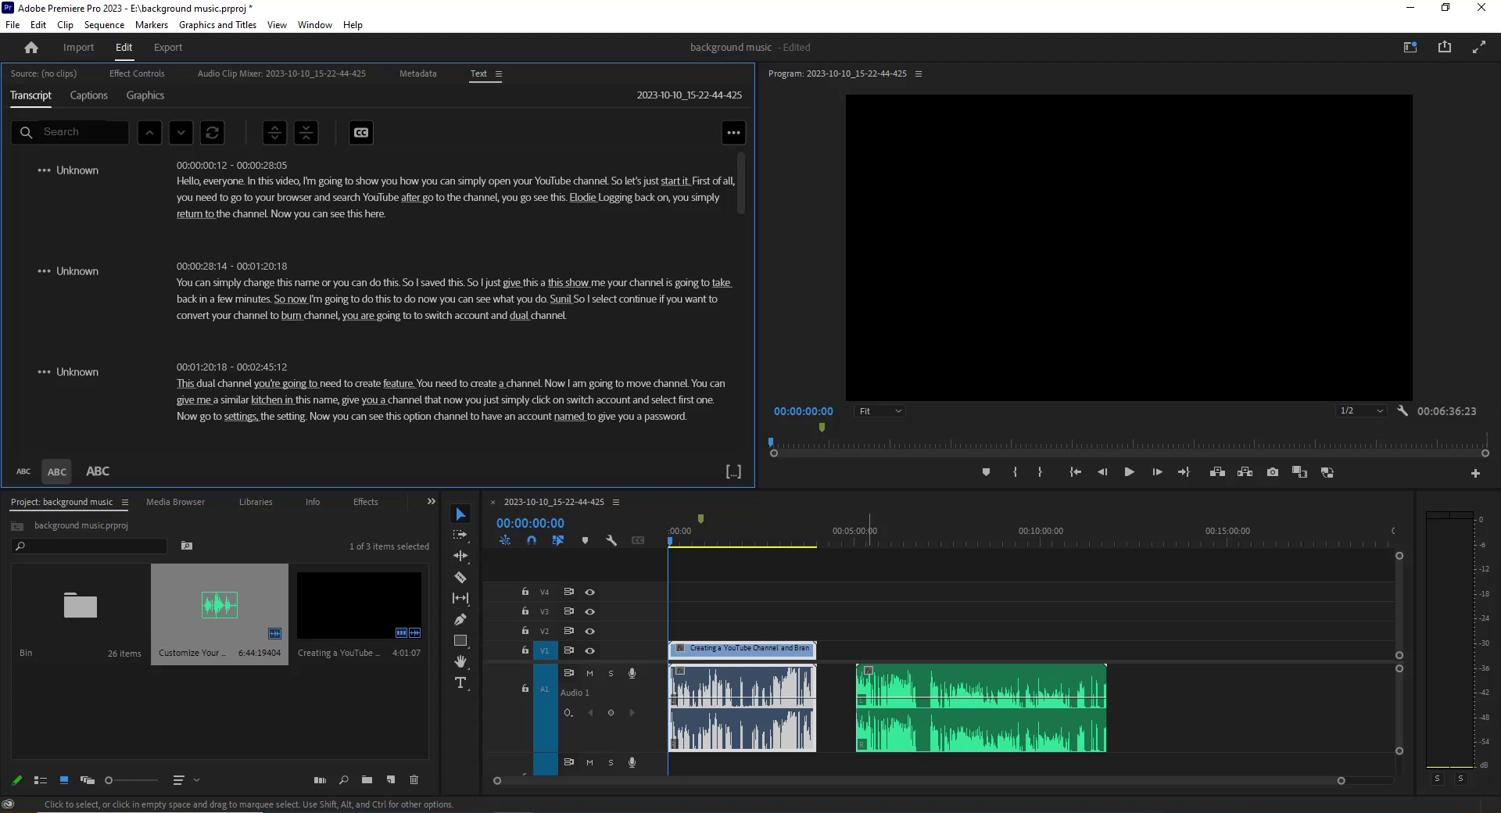
# - Review the generated transcript and export it to a text file named YOUTUBE.txt
pyautogui.scroll(-12, 455, 305)
pyautogui.scroll(12, 455, 305)
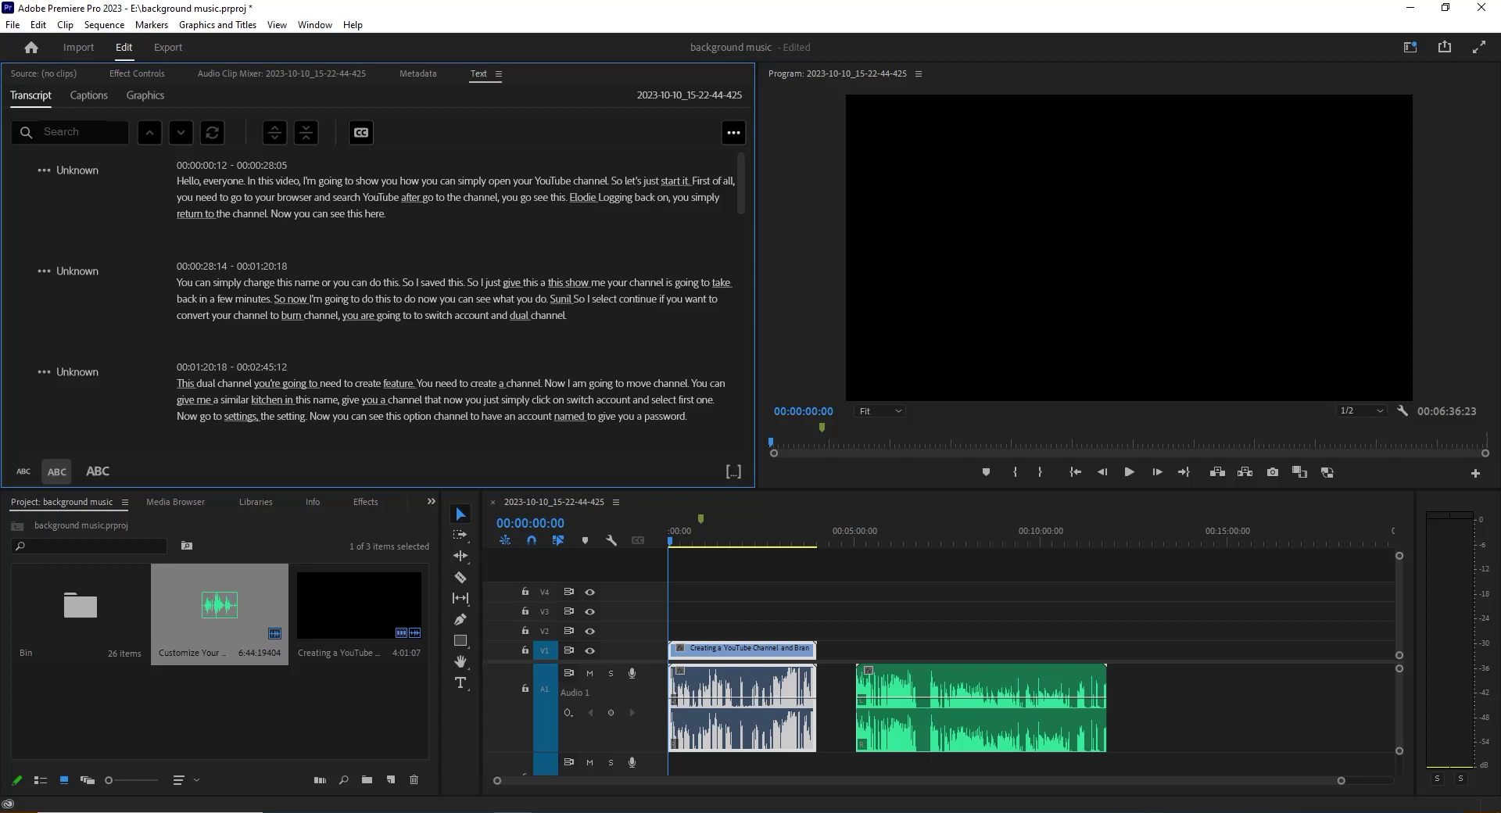
pyautogui.click(733, 132)
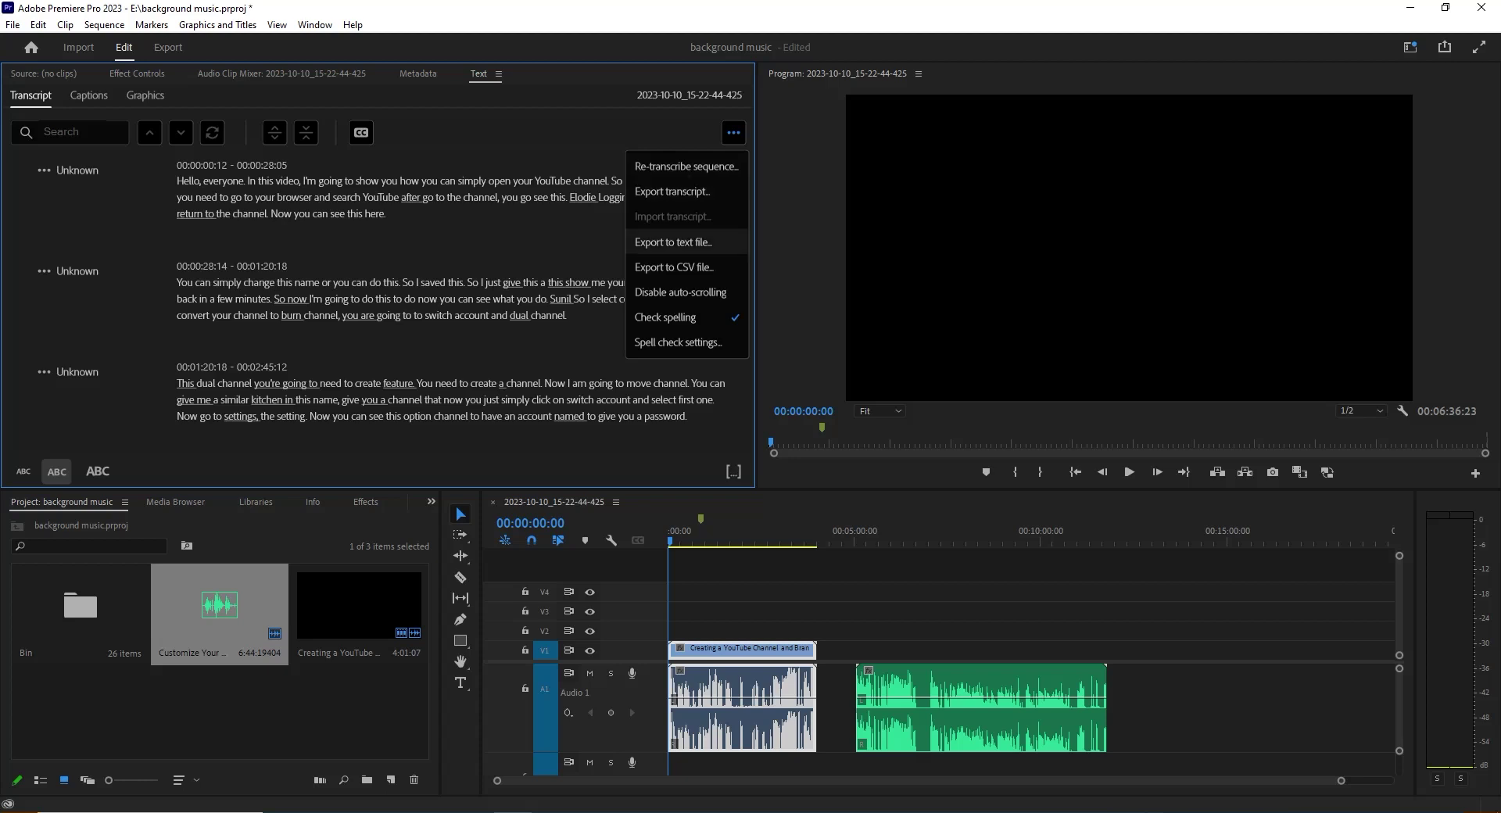
pyautogui.click(674, 241)
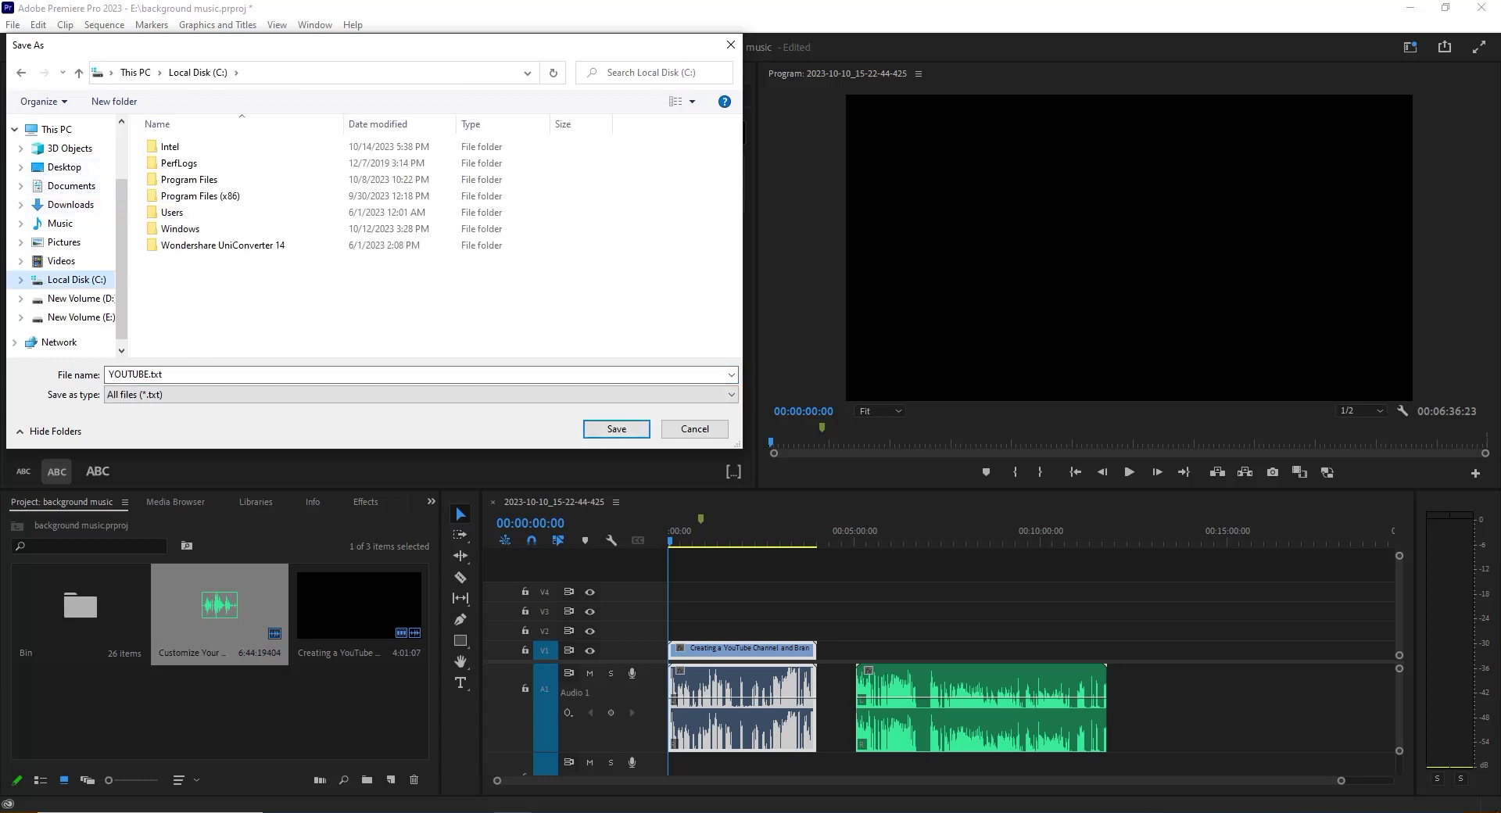
pyautogui.click(694, 428)
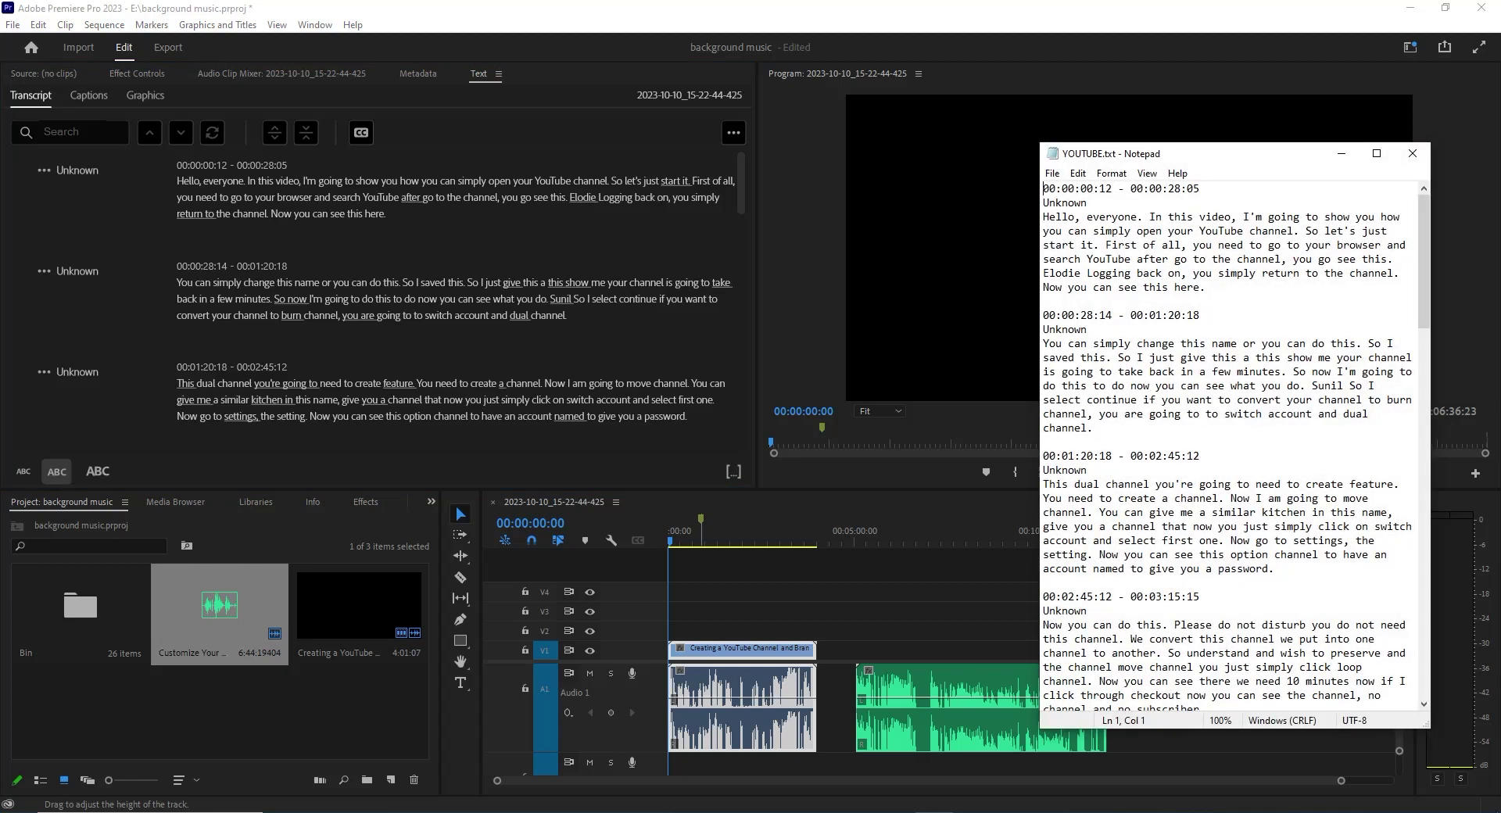
# - Compare YOUTUBE.txt in Notepad with the spoken audio by playing the first 10 seconds of the sequence
pyautogui.moveTo(1215, 162); pyautogui.dragTo(437, 124)
pyautogui.hotkey('alt', 'Tab')
pyautogui.press('space')
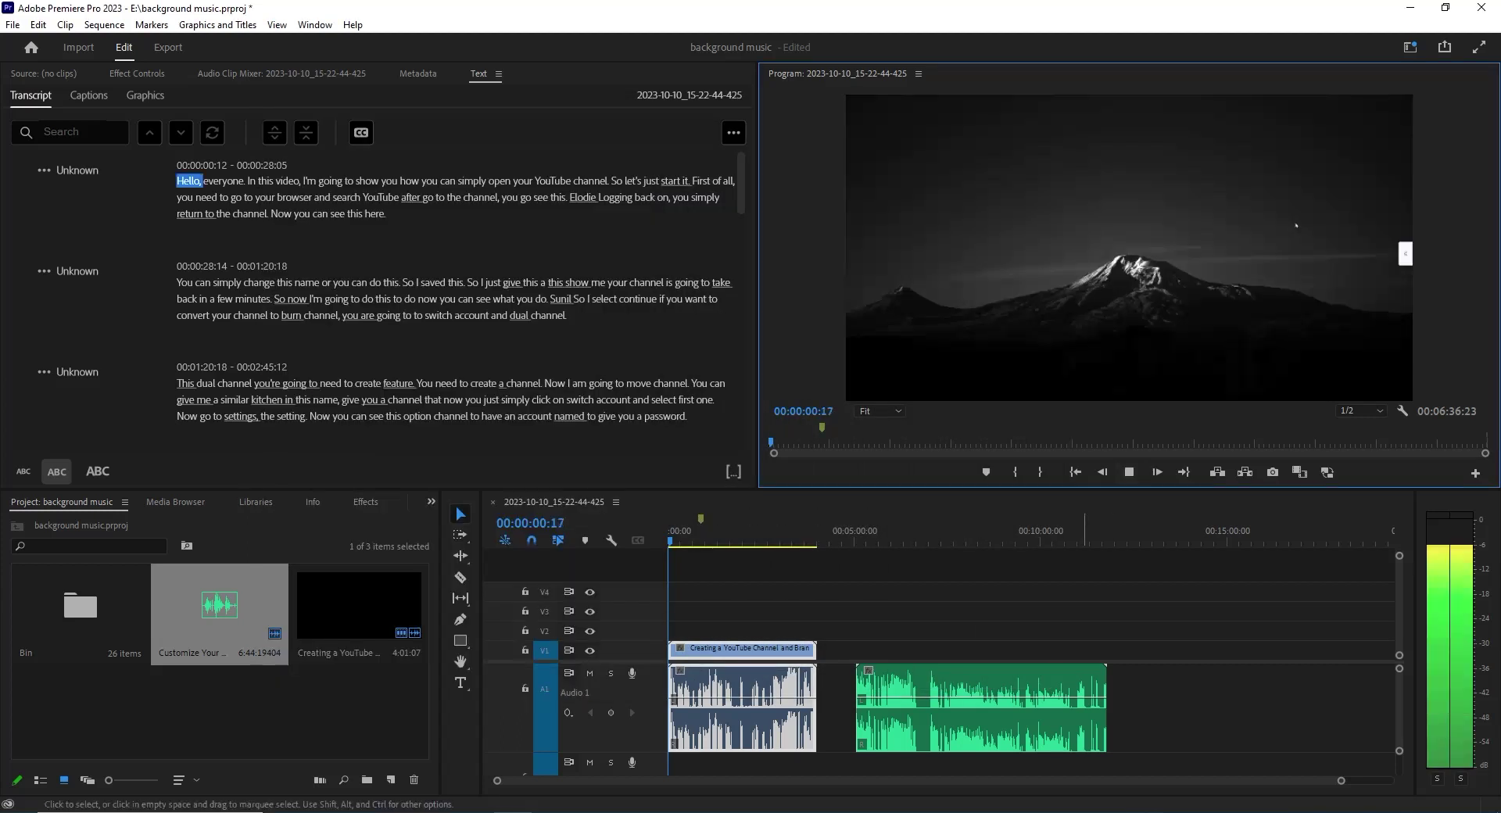
pyautogui.hotkey('alt', 'Tab')
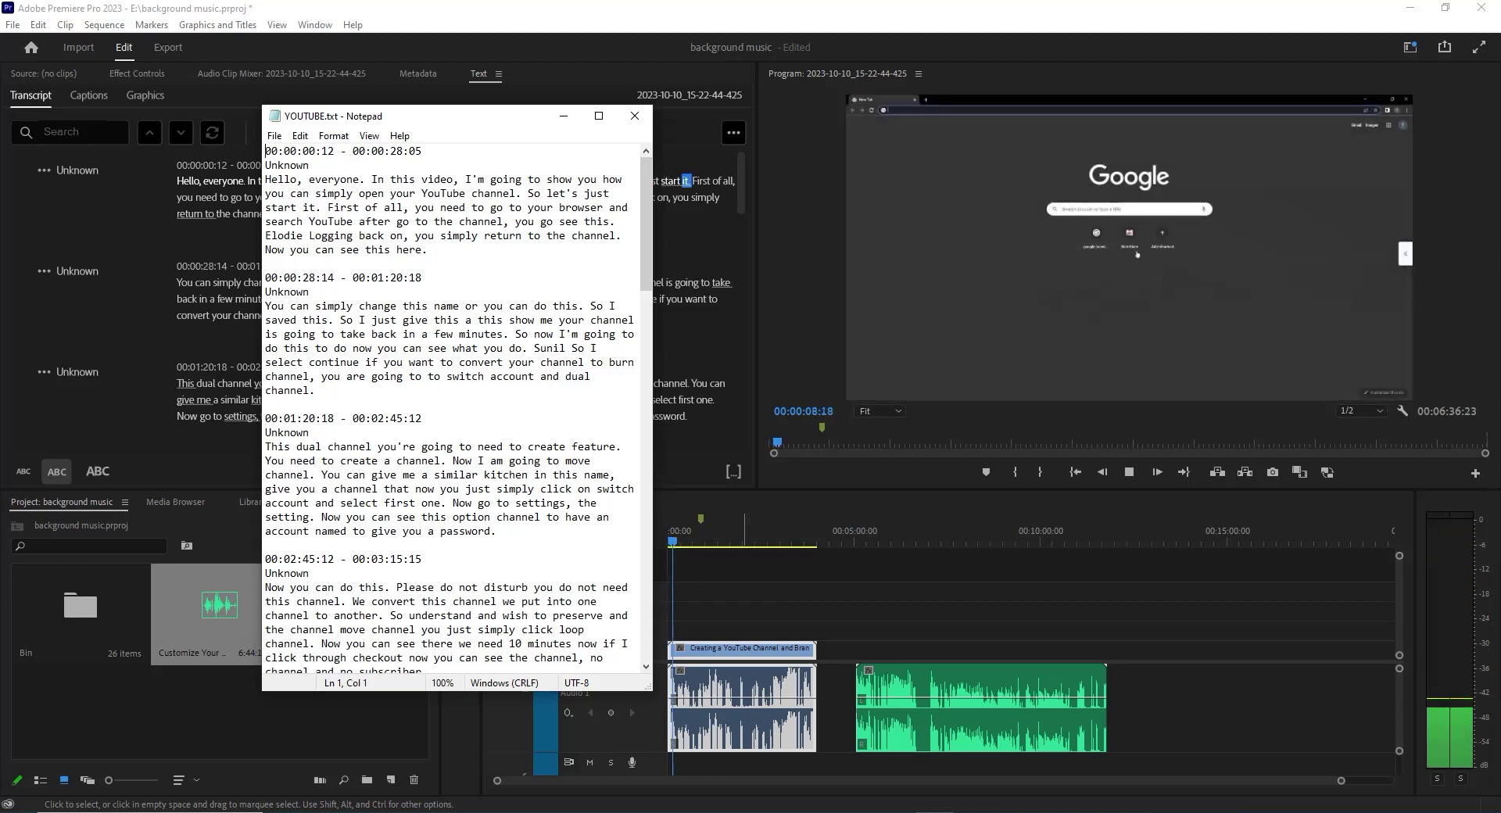
pyautogui.click(1129, 472)
pyautogui.hotkey('alt', 'Tab')
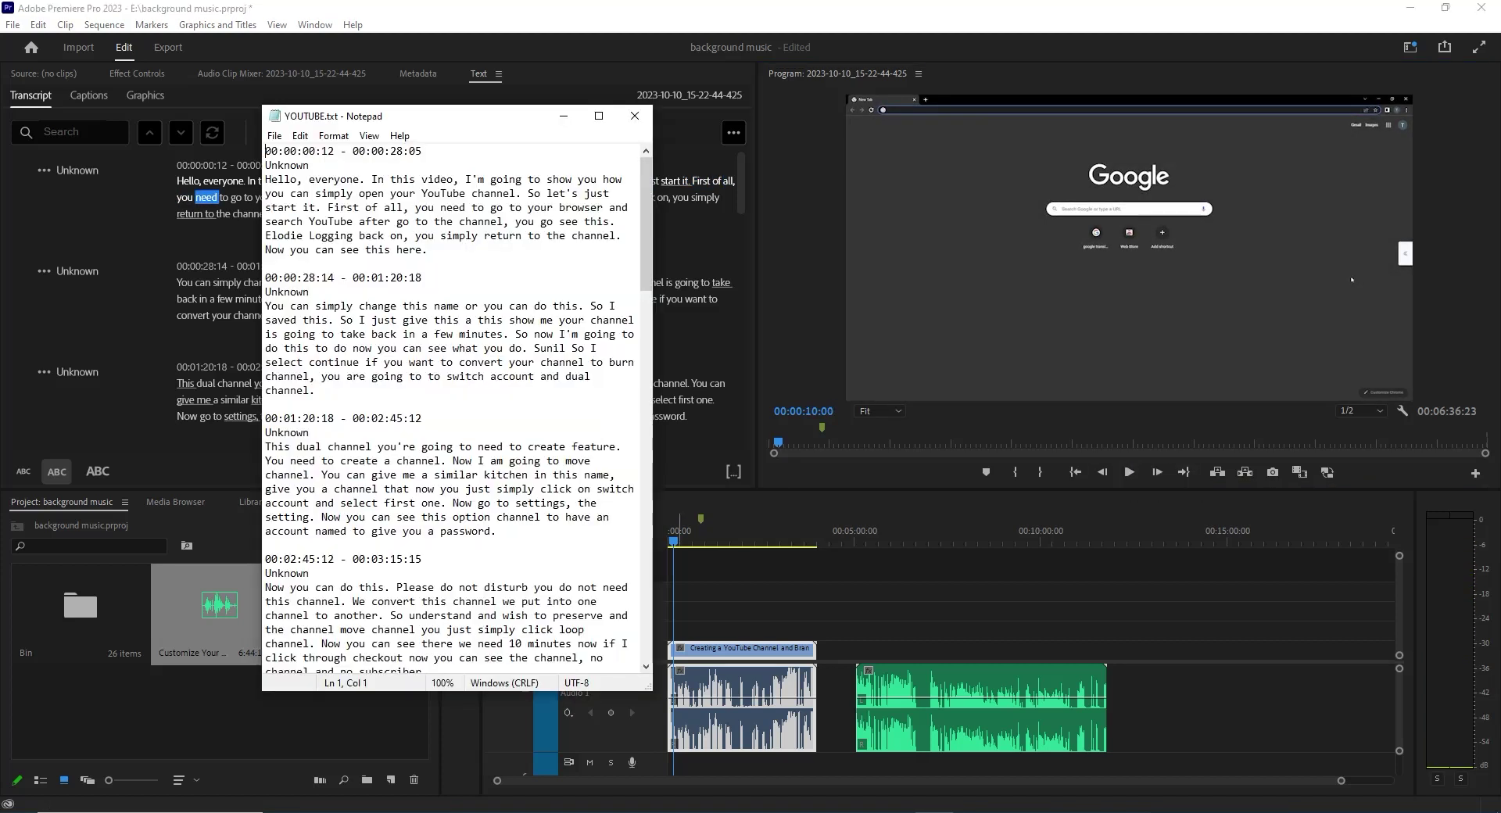